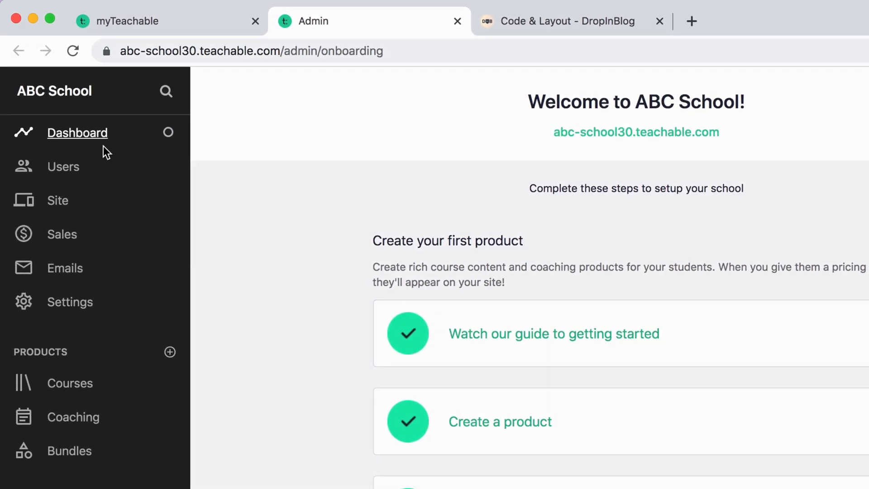
Step: Go to Site > Pages and scroll down the school's list of site pages
{"action": "left_click", "coordinate": [58, 199]}
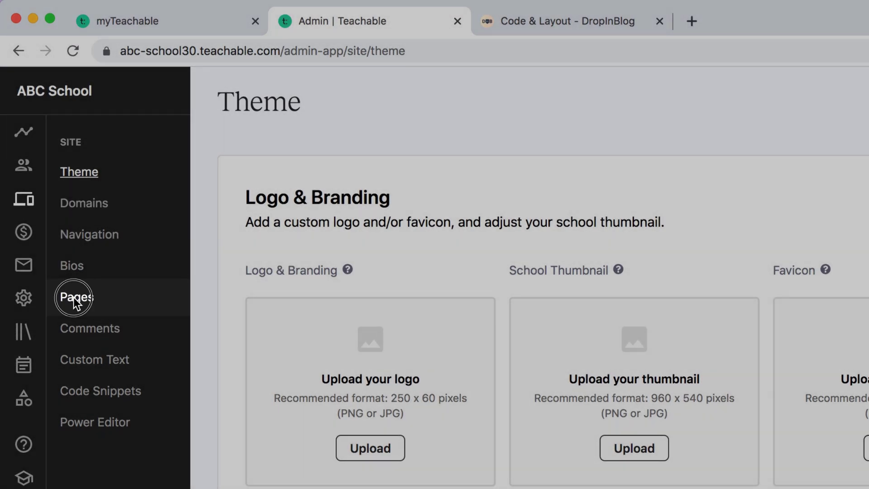
{"action": "left_click", "coordinate": [77, 299]}
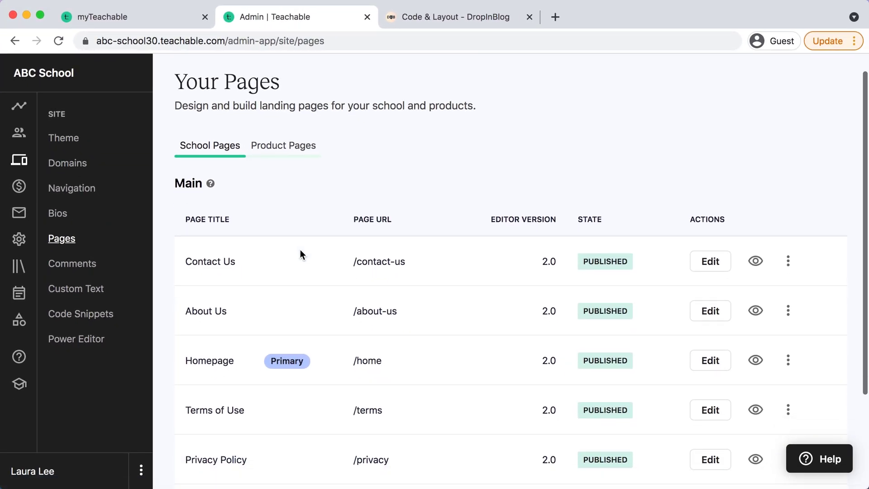
{"action": "scroll", "coordinate": [301, 249], "scroll_direction": "down", "scroll_amount": 3}
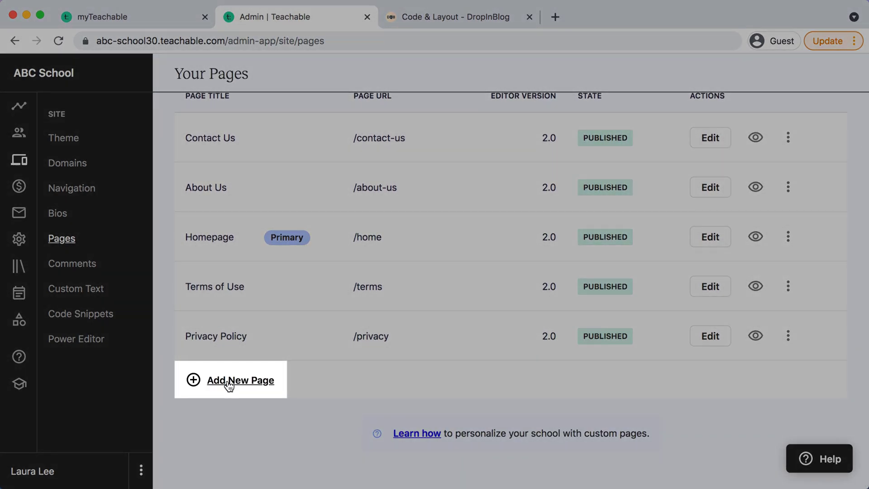
Step: Create a new page and change its title from Untitled 3 to 'Blog'
{"action": "left_click", "coordinate": [229, 384]}
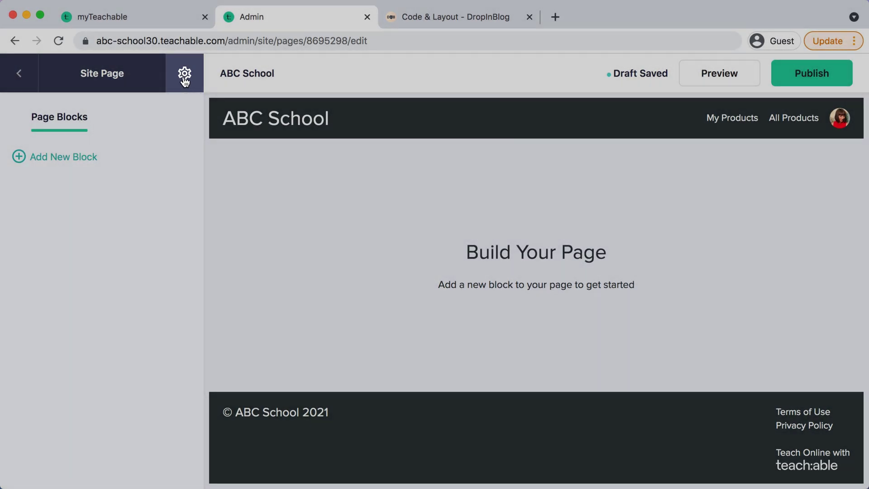
{"action": "left_click", "coordinate": [184, 77]}
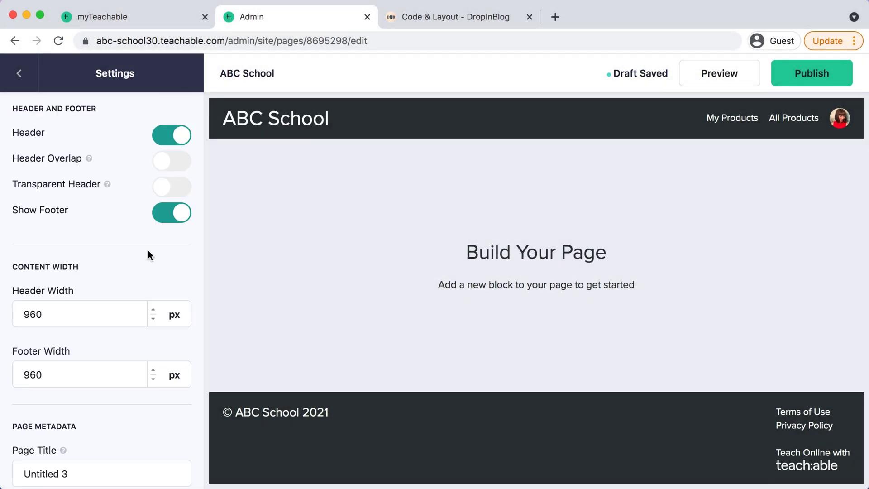
{"action": "scroll", "coordinate": [136, 317], "scroll_direction": "down", "scroll_amount": 3}
{"action": "scroll", "coordinate": [135, 328], "scroll_direction": "down", "scroll_amount": 1}
{"action": "triple_click", "coordinate": [101, 320]}
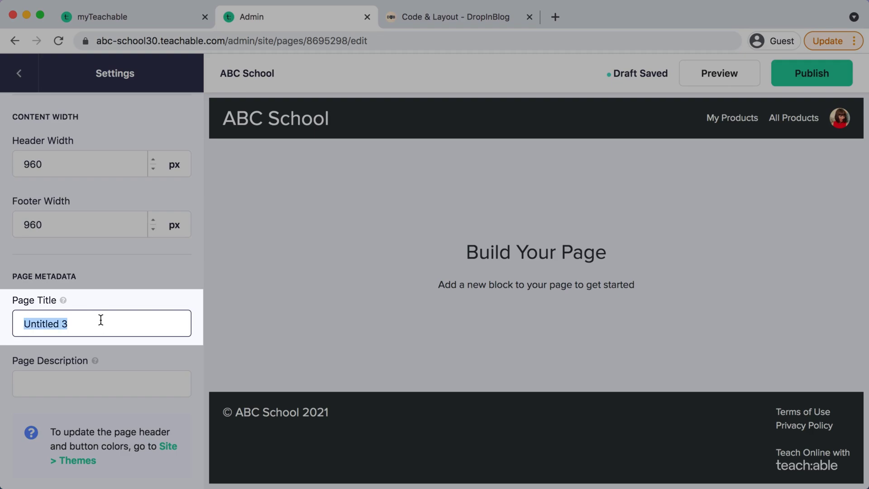
{"action": "type", "text": "Blog"}
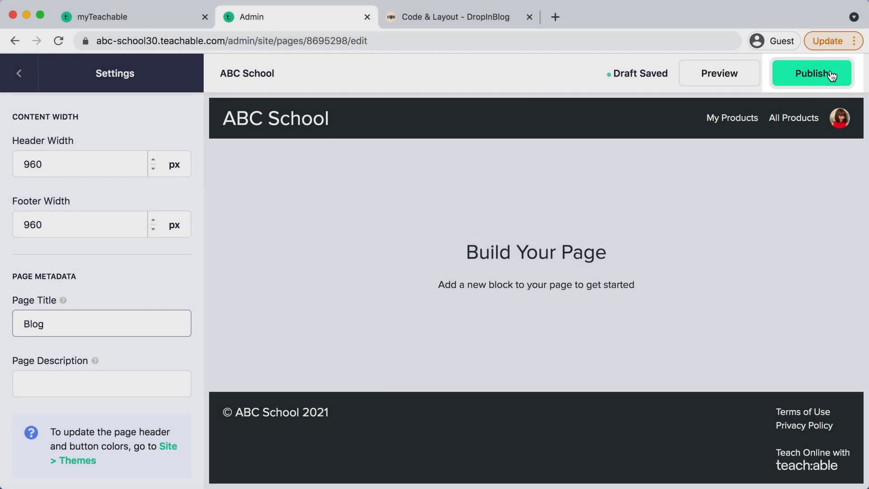
Step: Publish the page at the URL 'blog'
{"action": "left_click", "coordinate": [831, 74]}
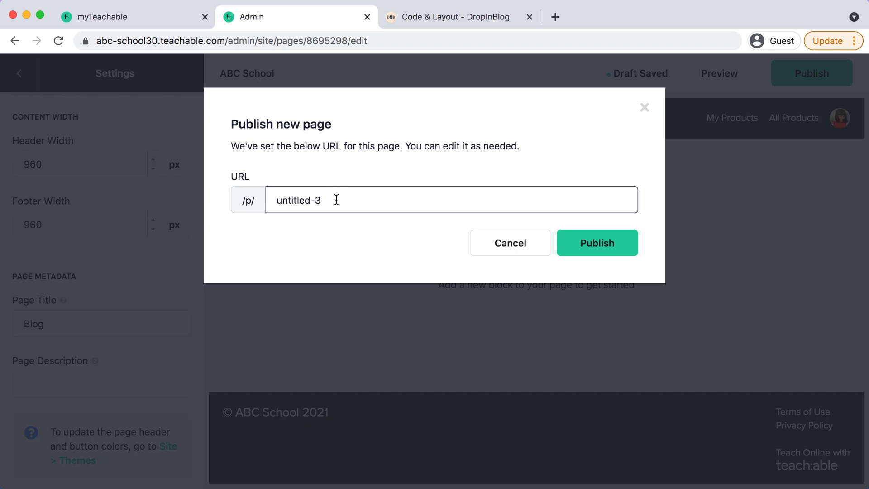
{"action": "key", "text": "BackSpace"}
{"action": "key", "text": "BackSpace"}
{"action": "key", "text": "BackSpace"}
{"action": "key", "text": "BackSpace"}
{"action": "key", "text": "BackSpace"}
{"action": "key", "text": "BackSpace"}
{"action": "key", "text": "BackSpace"}
{"action": "type", "text": "bl"}
{"action": "left_click", "coordinate": [587, 243]}
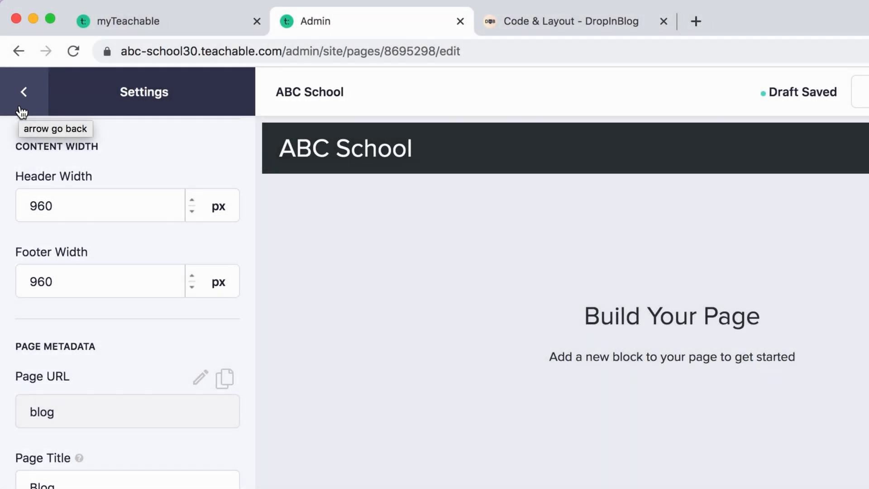
Step: Add an empty Custom HTML block to the Blog page's block list
{"action": "left_click", "coordinate": [20, 108]}
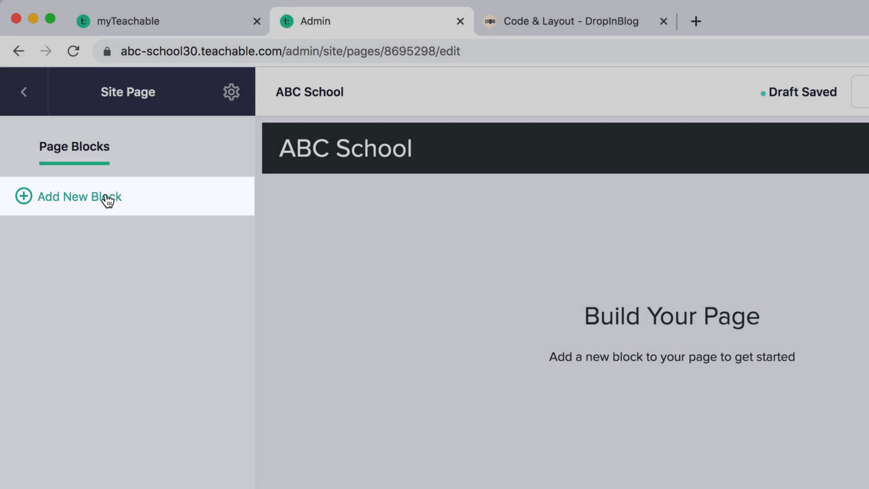
{"action": "left_click", "coordinate": [108, 197]}
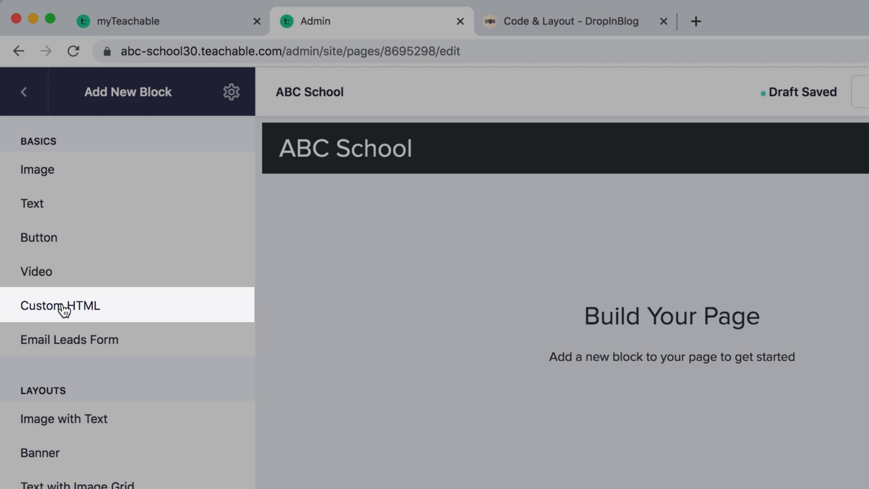
{"action": "mouse_move", "coordinate": [64, 309]}
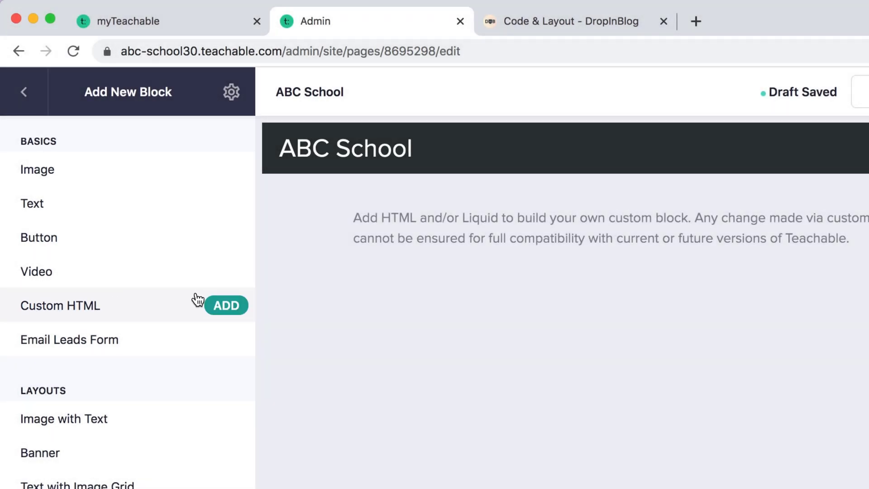
{"action": "left_click", "coordinate": [227, 308]}
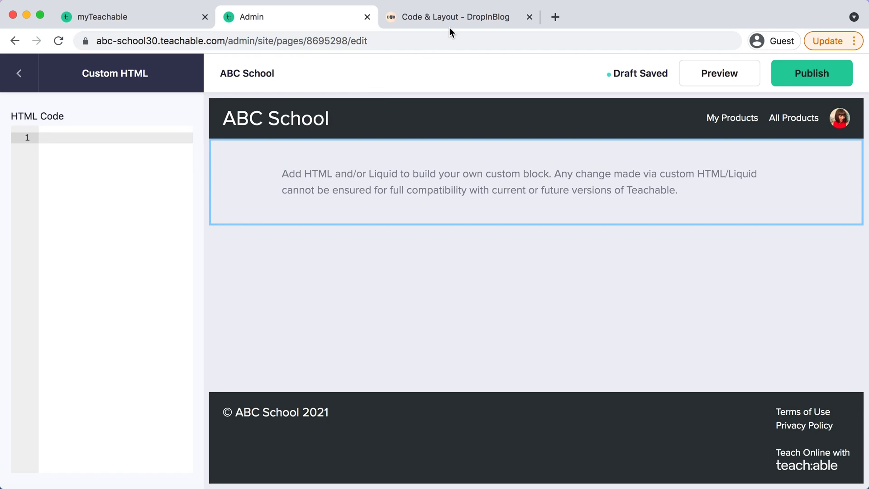
{"action": "left_click", "coordinate": [460, 17]}
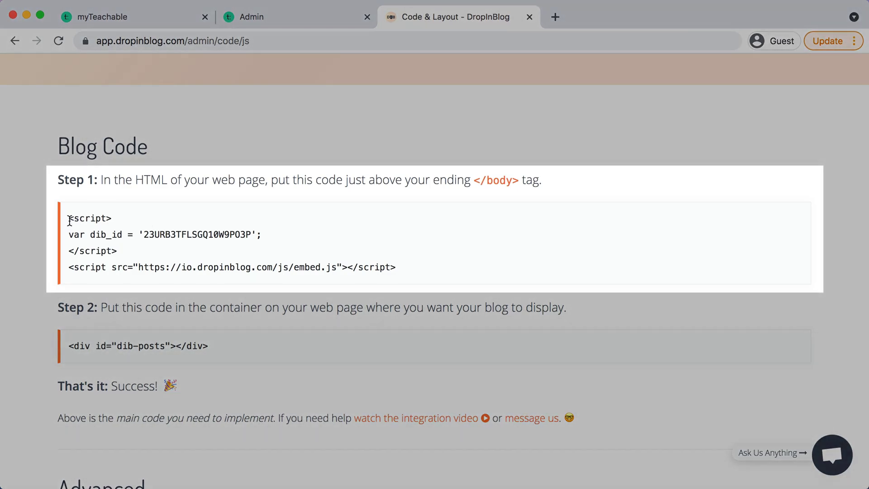
Step: Copy DropInBlog's Step 1 blog script and paste it into the Custom HTML code editor
{"action": "left_click_drag", "start_coordinate": [69, 221], "coordinate": [416, 263]}
{"action": "key", "text": "super+c"}
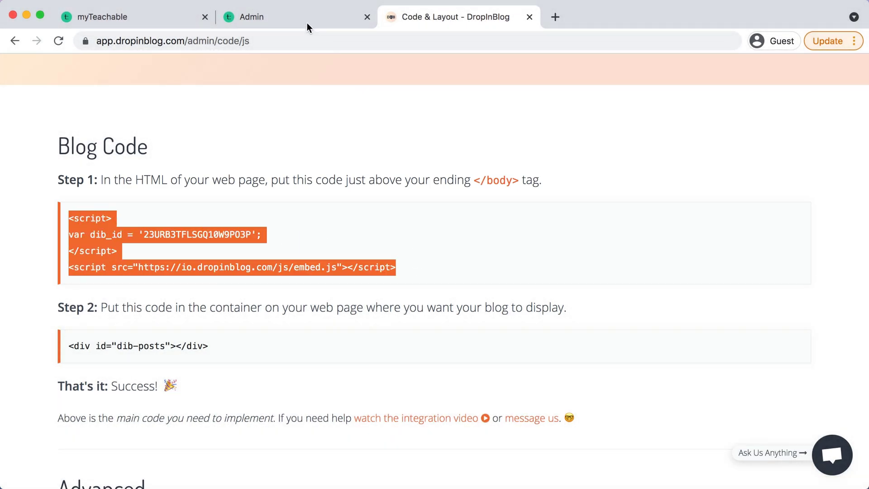
{"action": "left_click", "coordinate": [304, 22]}
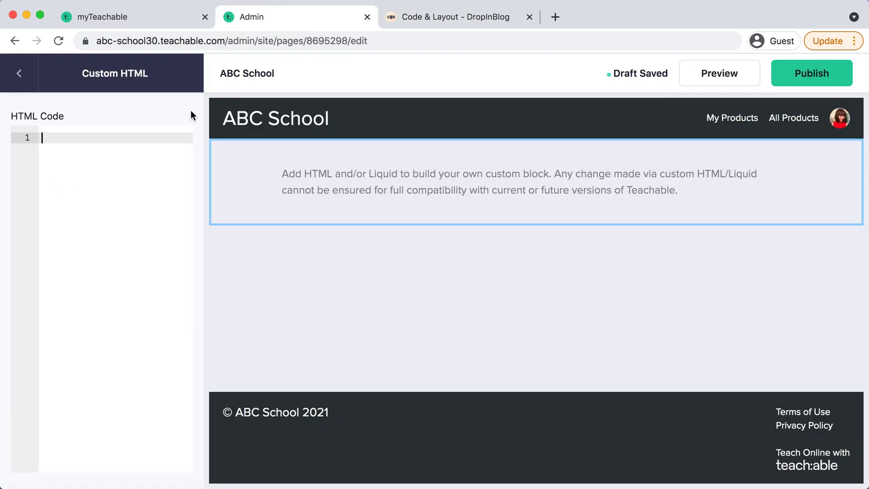
{"action": "left_click", "coordinate": [88, 138]}
{"action": "key", "text": "super+v"}
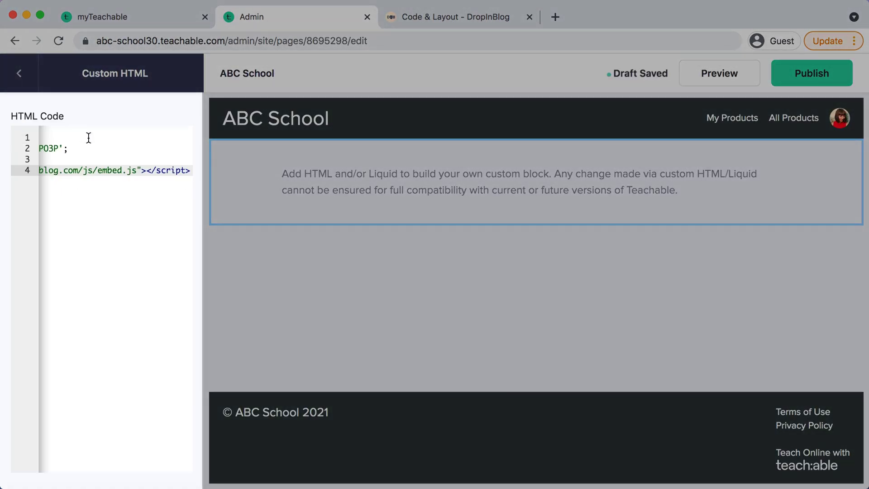
{"action": "key", "text": "Return"}
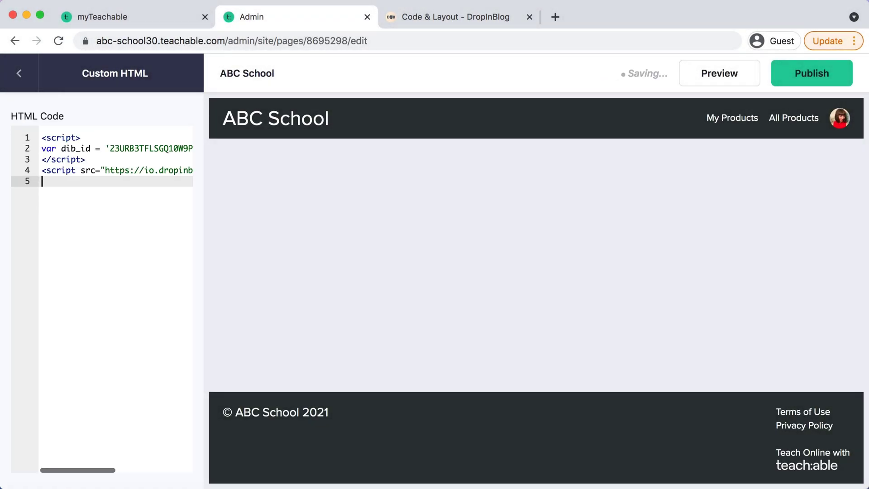
Step: Copy DropInBlog's Step 2 dib-posts container and paste it on line 5 below the script
{"action": "left_click", "coordinate": [455, 14]}
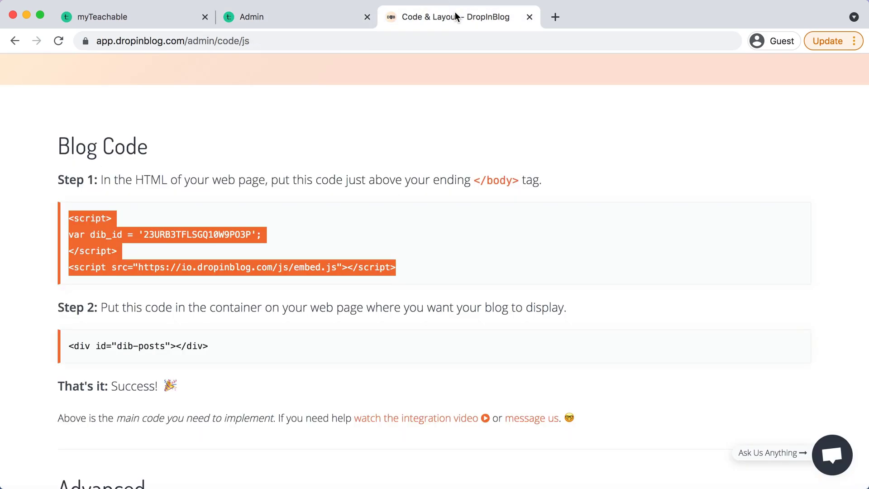
{"action": "scroll", "coordinate": [376, 361], "scroll_direction": "down", "scroll_amount": 2}
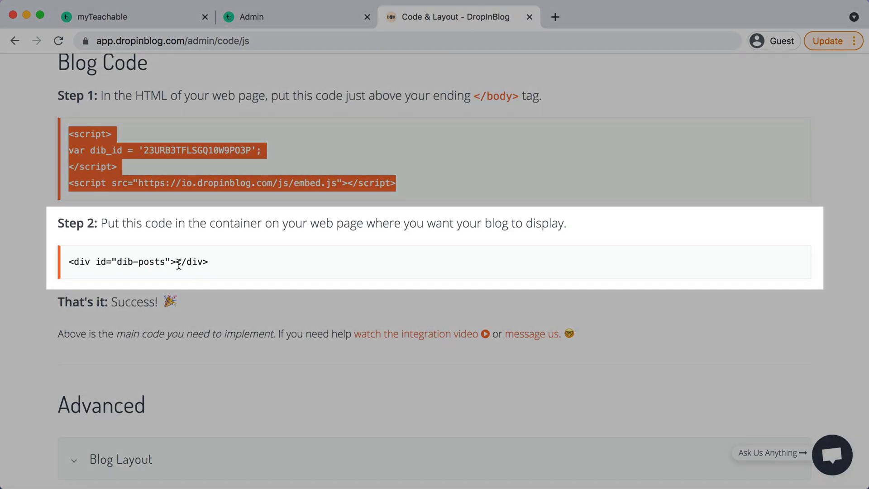
{"action": "left_click", "coordinate": [179, 265]}
{"action": "key", "text": "super+c"}
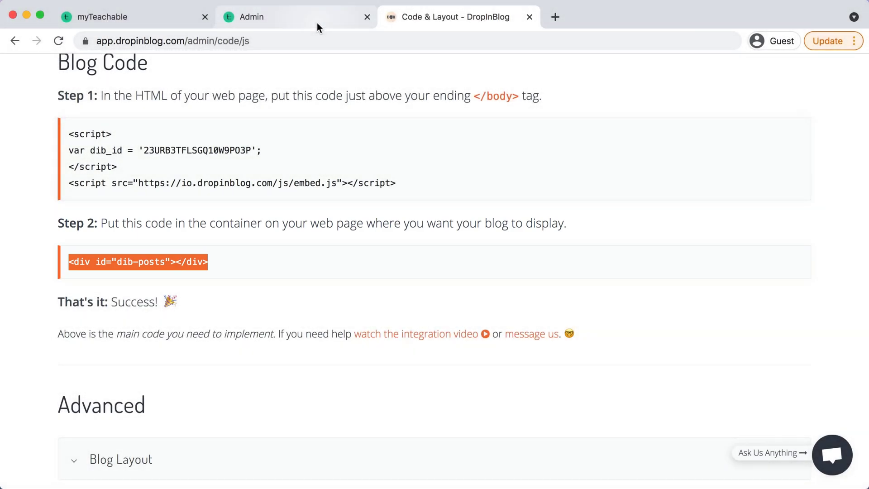
{"action": "left_click", "coordinate": [317, 23]}
{"action": "left_click", "coordinate": [117, 182]}
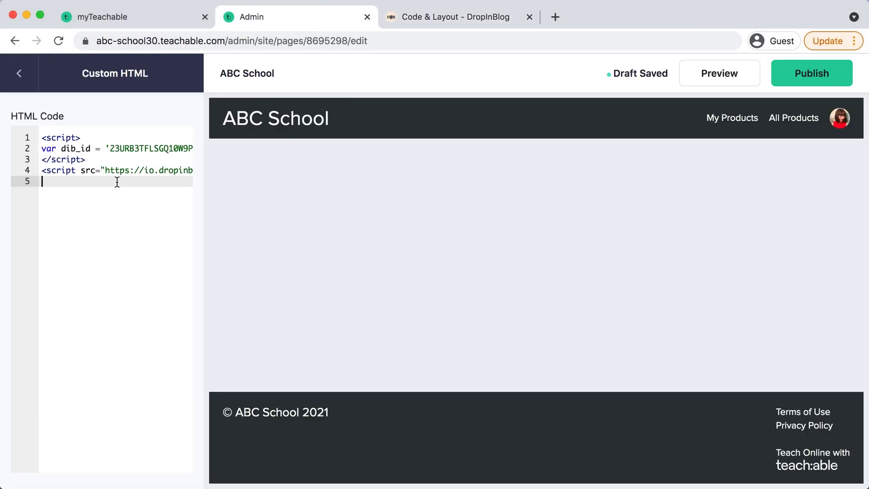
{"action": "key", "text": "super+v"}
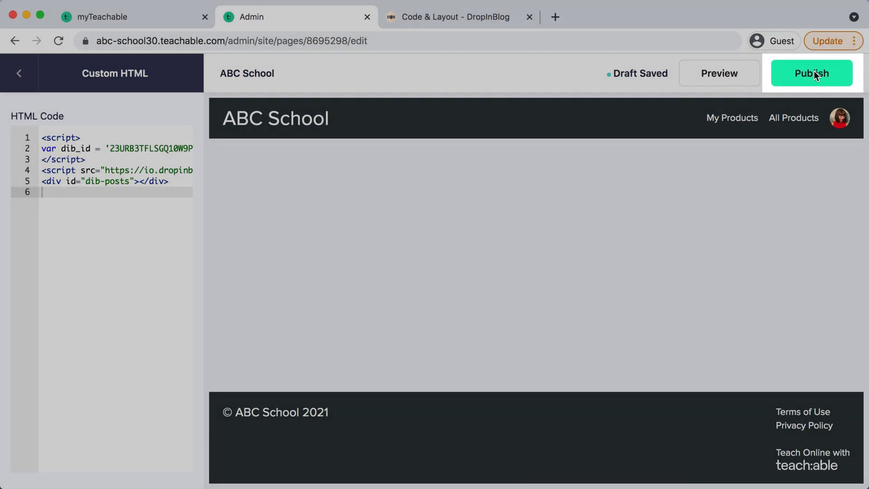
Step: Publish the Blog page with the embed code and return to the school's pages list
{"action": "left_click", "coordinate": [814, 75]}
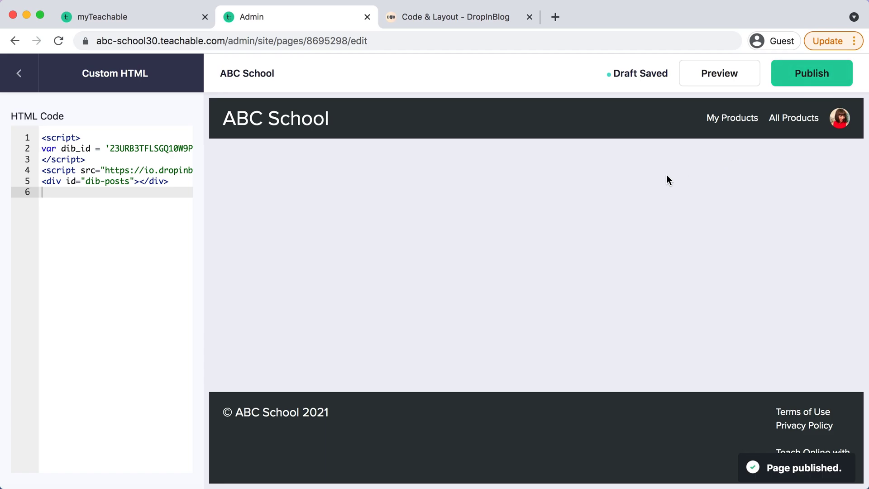
{"action": "left_click", "coordinate": [20, 75]}
{"action": "left_click", "coordinate": [22, 85]}
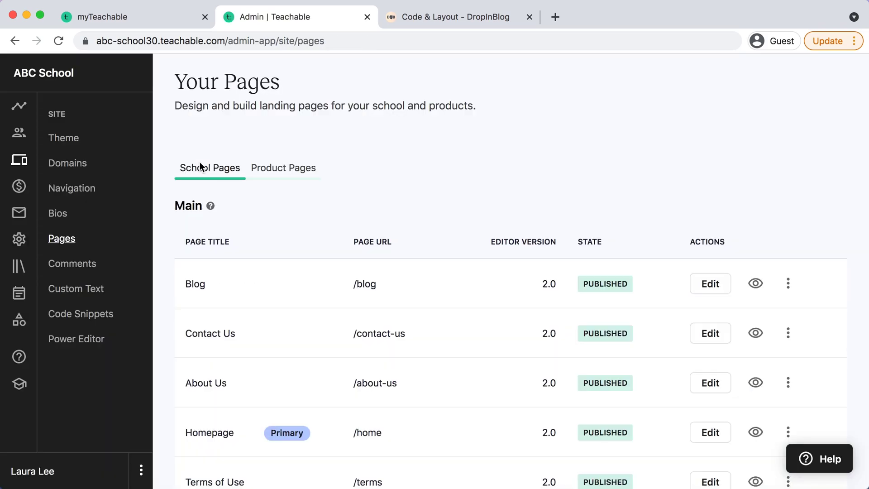
{"action": "scroll", "coordinate": [200, 162], "scroll_direction": "down", "scroll_amount": 1}
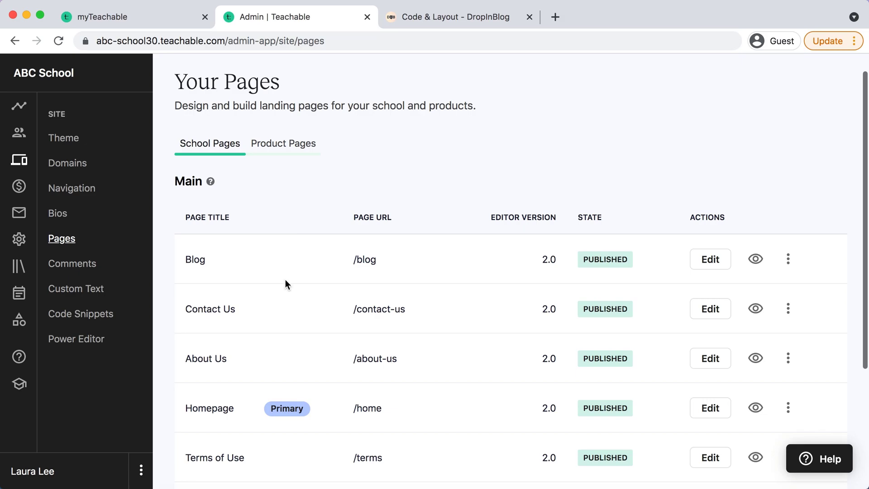
{"action": "scroll", "coordinate": [285, 284], "scroll_direction": "down", "scroll_amount": 1}
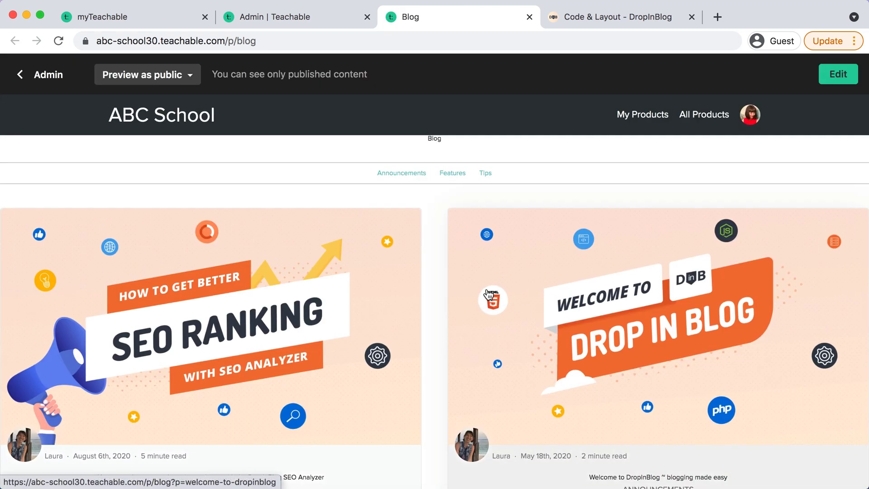
Step: Scroll through the embedded DropInBlog posts and copy the Blog page's web address
{"action": "scroll", "coordinate": [488, 295], "scroll_direction": "down", "scroll_amount": 5}
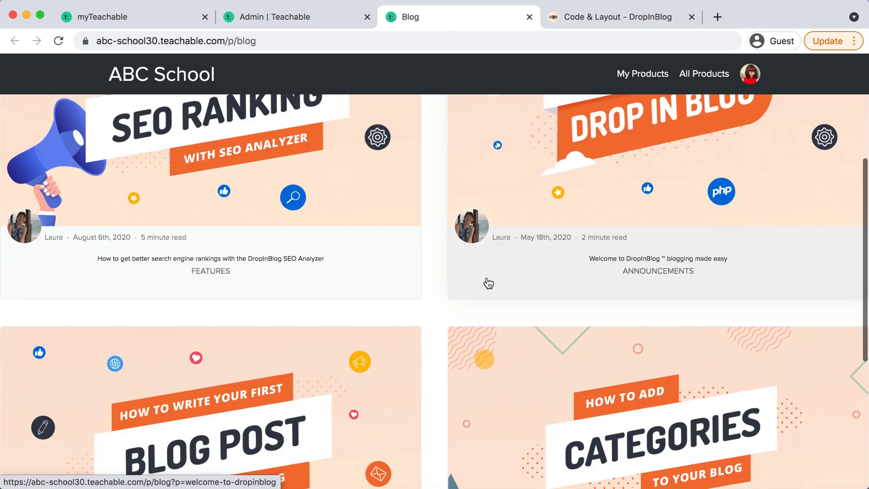
{"action": "scroll", "coordinate": [488, 283], "scroll_direction": "down", "scroll_amount": 5}
{"action": "scroll", "coordinate": [488, 283], "scroll_direction": "up", "scroll_amount": 1}
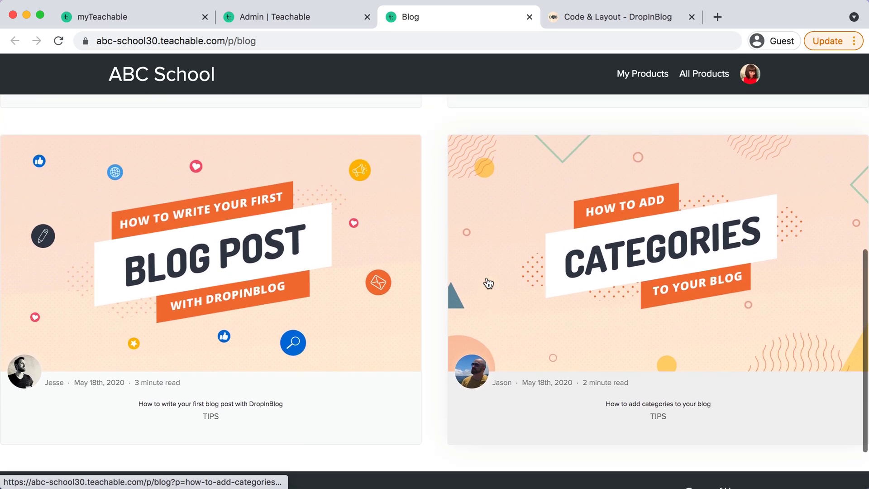
{"action": "scroll", "coordinate": [488, 283], "scroll_direction": "up", "scroll_amount": 1}
{"action": "scroll", "coordinate": [487, 299], "scroll_direction": "up", "scroll_amount": 5}
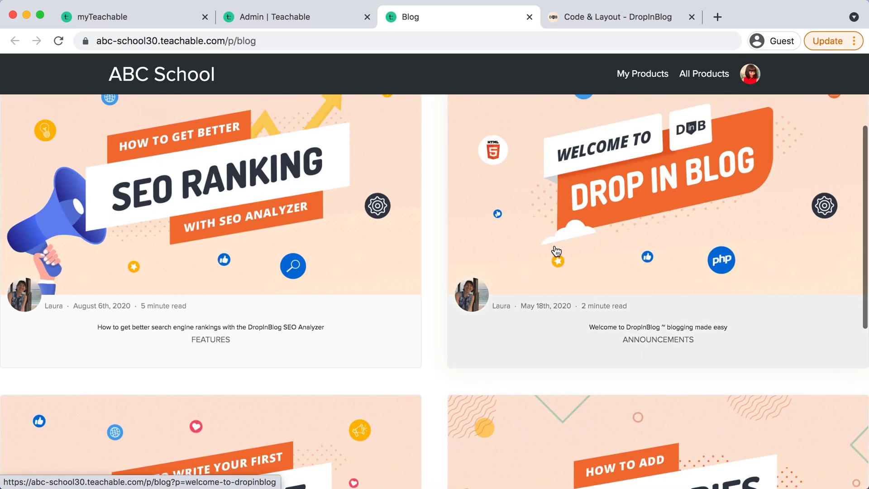
{"action": "scroll", "coordinate": [354, 249], "scroll_direction": "up", "scroll_amount": 3}
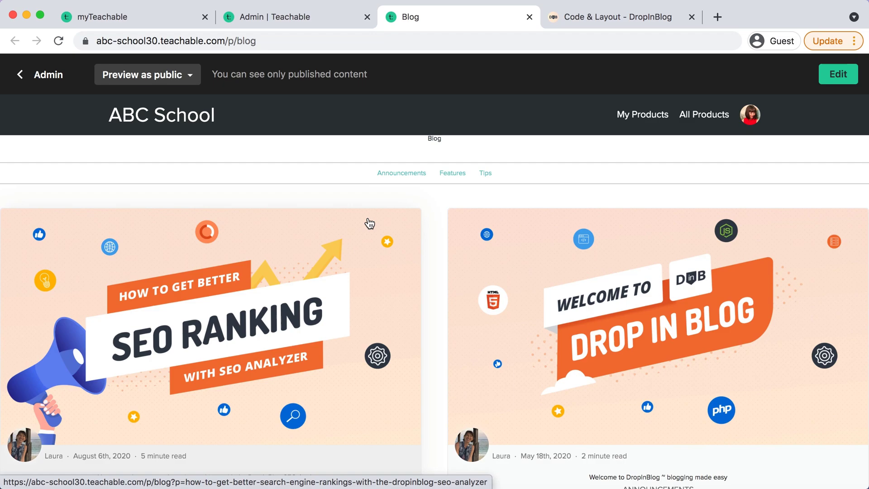
{"action": "left_click", "coordinate": [335, 41]}
{"action": "key", "text": "super+c"}
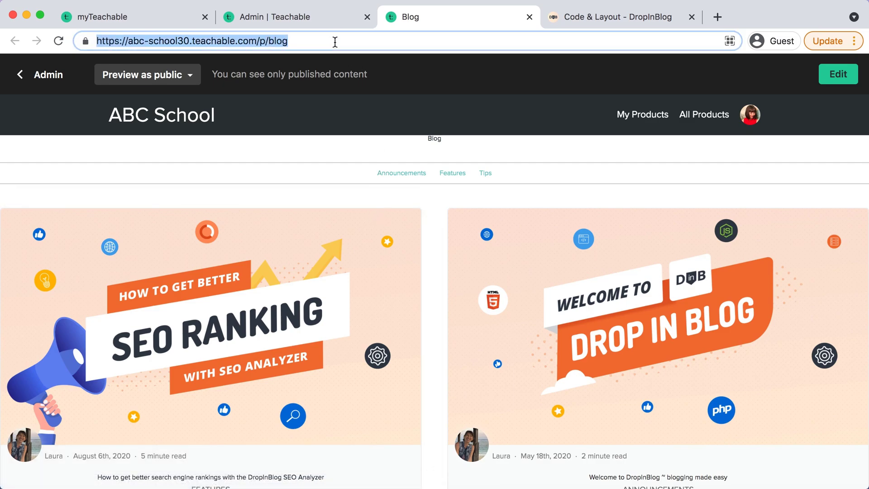
{"action": "left_click", "coordinate": [617, 18]}
{"action": "scroll", "coordinate": [651, 181], "scroll_direction": "up", "scroll_amount": 6}
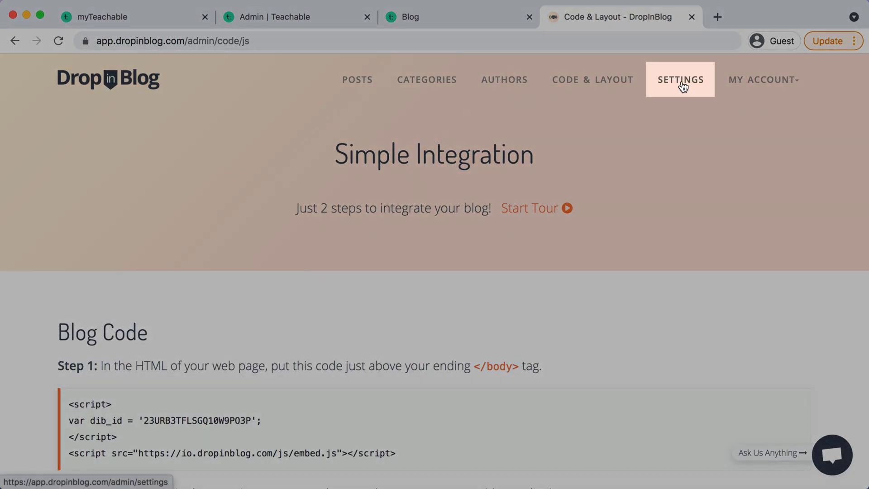
{"action": "left_click", "coordinate": [683, 86]}
{"action": "scroll", "coordinate": [268, 291], "scroll_direction": "down", "scroll_amount": 2}
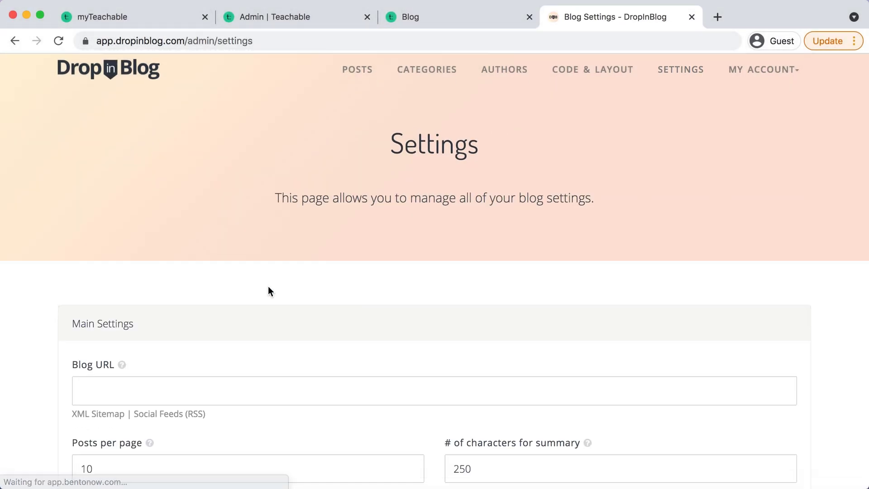
{"action": "double_click", "coordinate": [151, 304]}
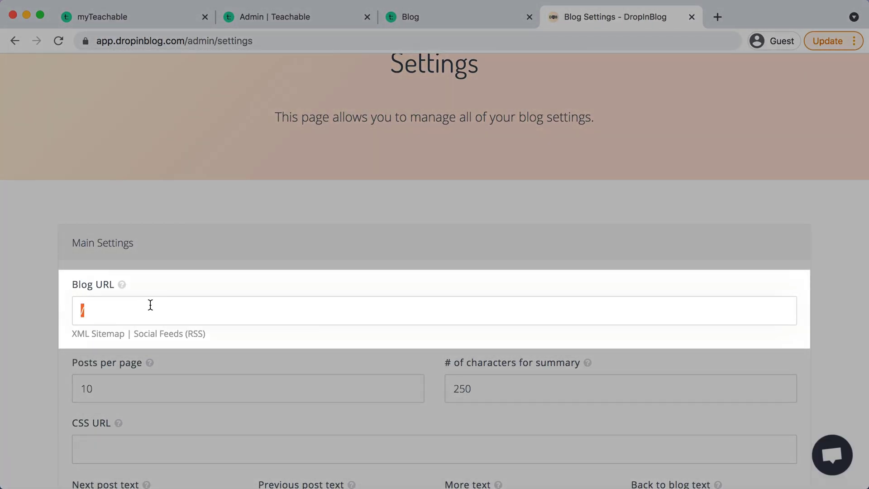
{"action": "key", "text": "super+v"}
{"action": "scroll", "coordinate": [272, 305], "scroll_direction": "down", "scroll_amount": 3}
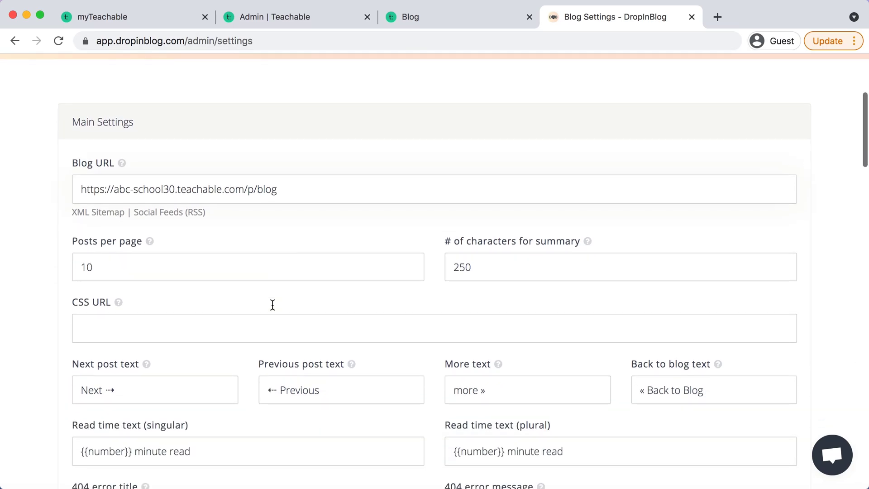
{"action": "scroll", "coordinate": [271, 305], "scroll_direction": "down", "scroll_amount": 5}
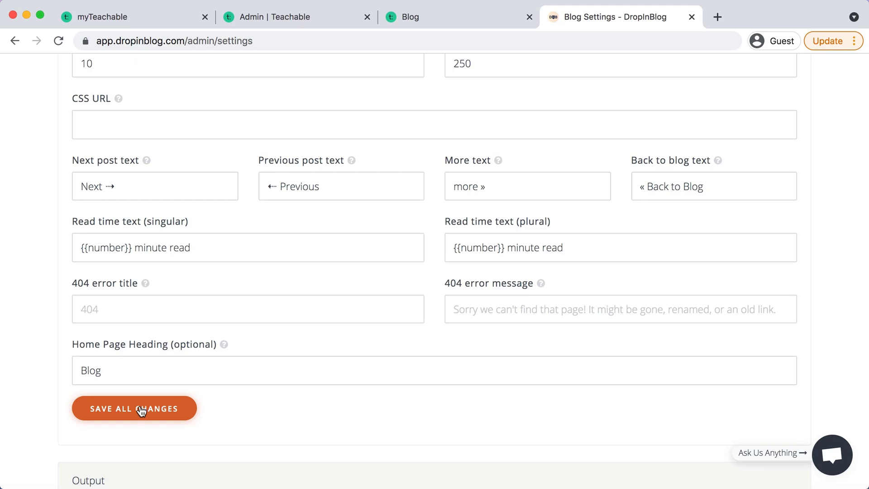
{"action": "left_click", "coordinate": [141, 410]}
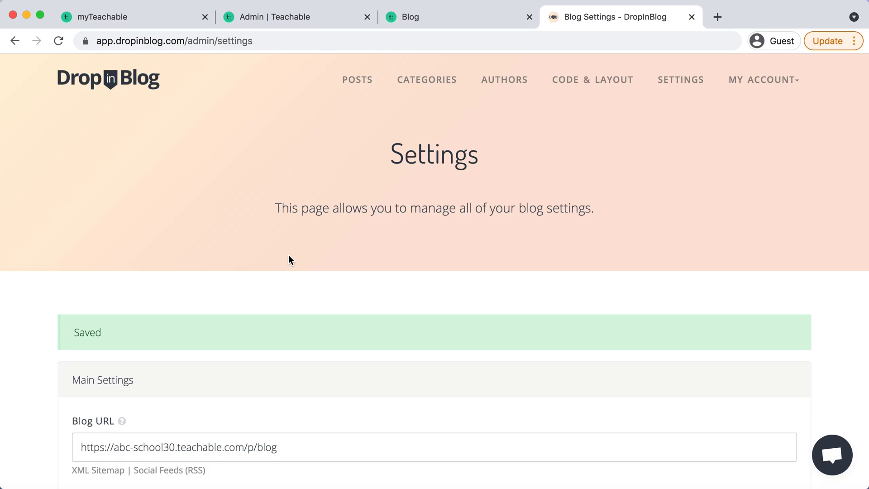
Step: From the Blog page, open the DropInBlog SEO Analyzer rankings post and read through it
{"action": "left_click", "coordinate": [464, 23]}
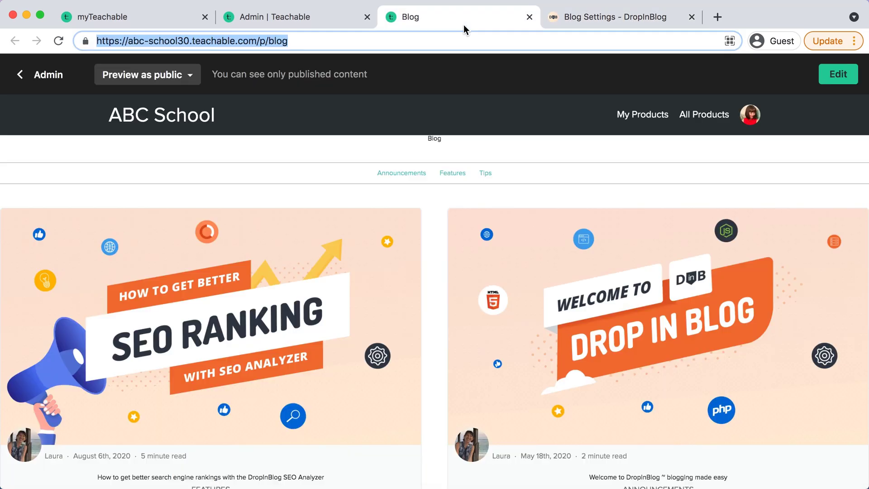
{"action": "scroll", "coordinate": [442, 226], "scroll_direction": "down", "scroll_amount": 10}
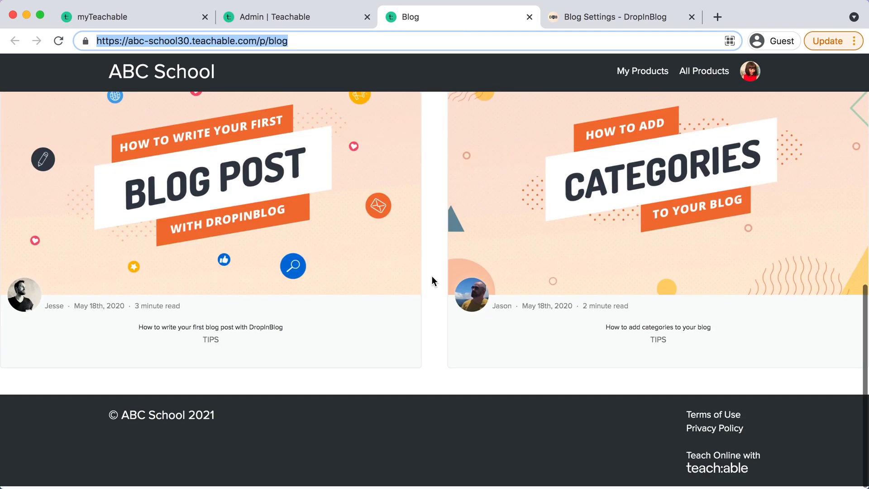
{"action": "scroll", "coordinate": [432, 275], "scroll_direction": "up", "scroll_amount": 7}
{"action": "left_click", "coordinate": [349, 236]}
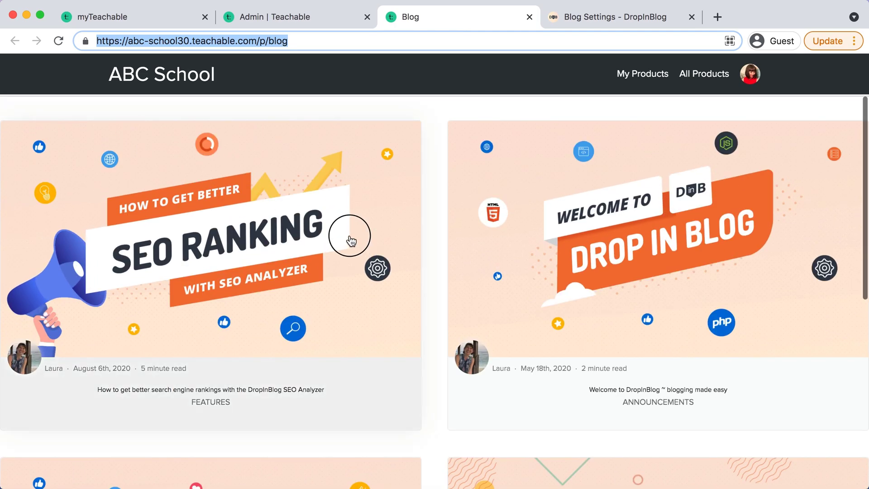
{"action": "scroll", "coordinate": [469, 339], "scroll_direction": "down", "scroll_amount": 6}
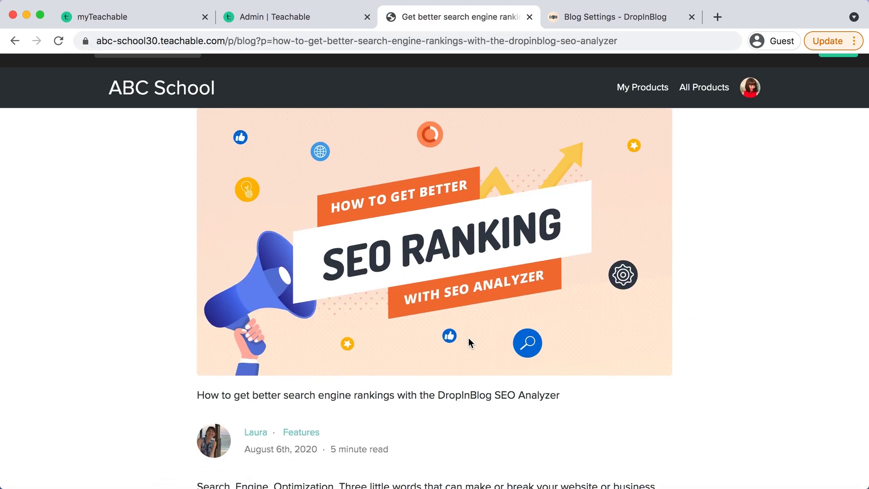
{"action": "scroll", "coordinate": [468, 339], "scroll_direction": "down", "scroll_amount": 12}
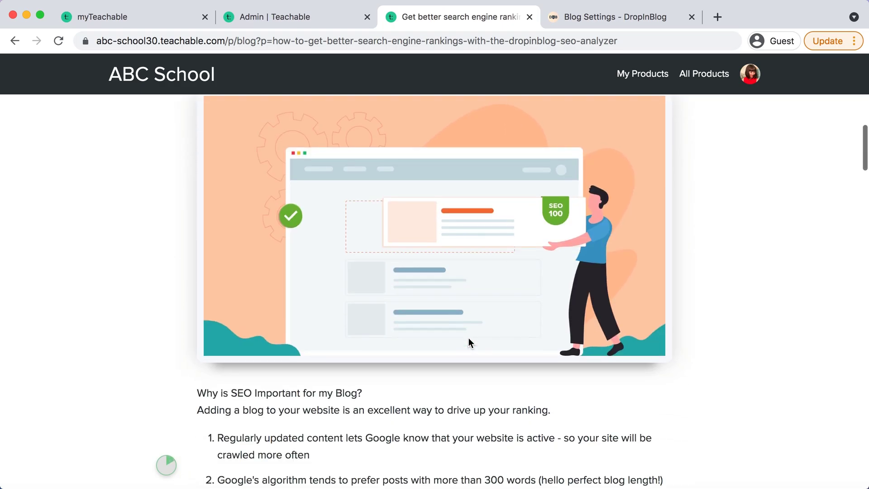
{"action": "scroll", "coordinate": [468, 338], "scroll_direction": "down", "scroll_amount": 14}
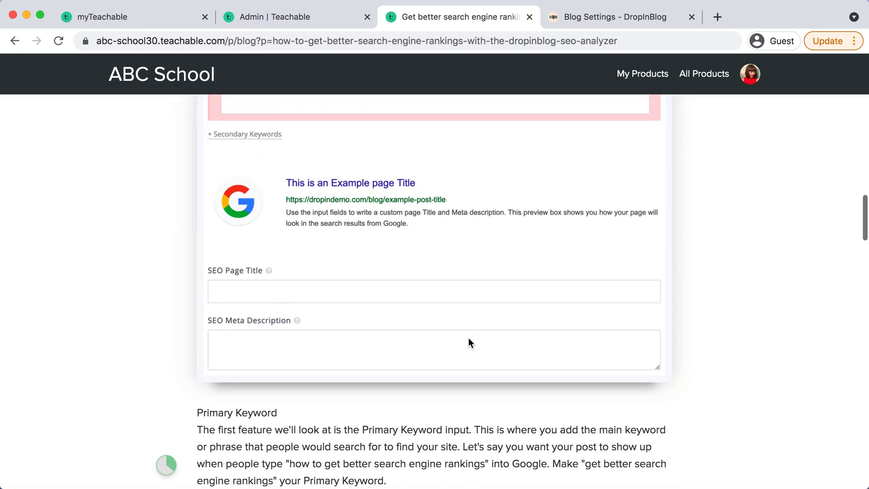
{"action": "scroll", "coordinate": [468, 338], "scroll_direction": "down", "scroll_amount": 14}
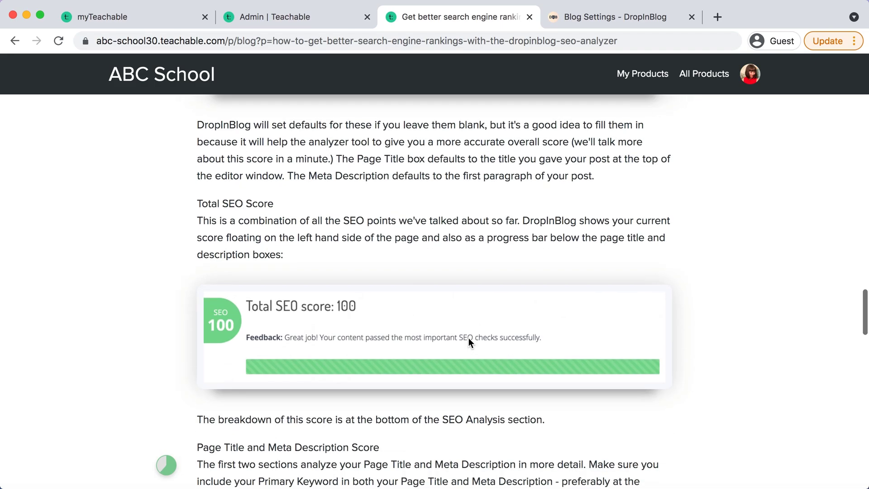